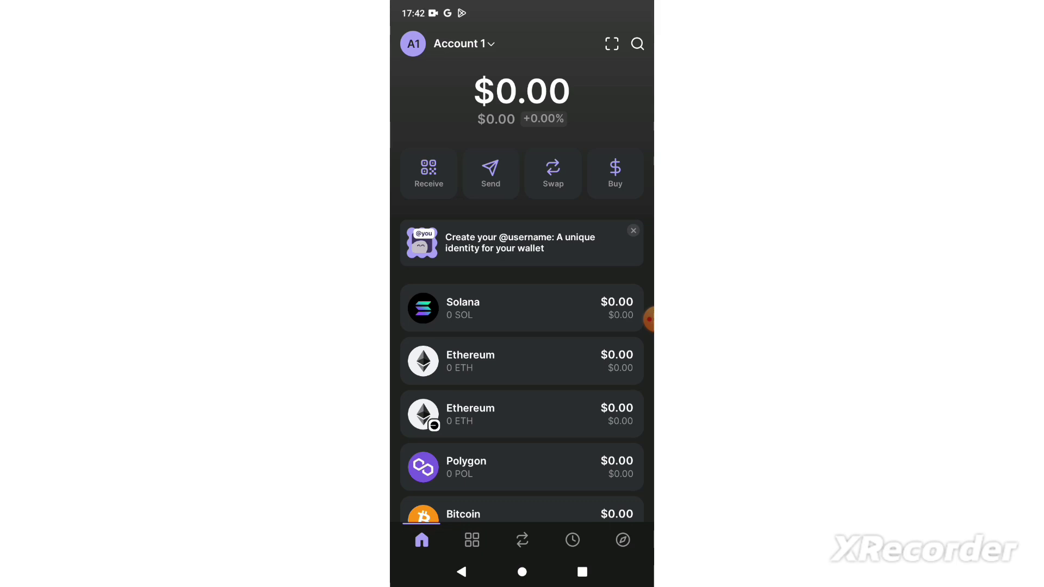
Copy Account 1's Solana receive address in Phantom and return to the home screen
left_click(522, 309)
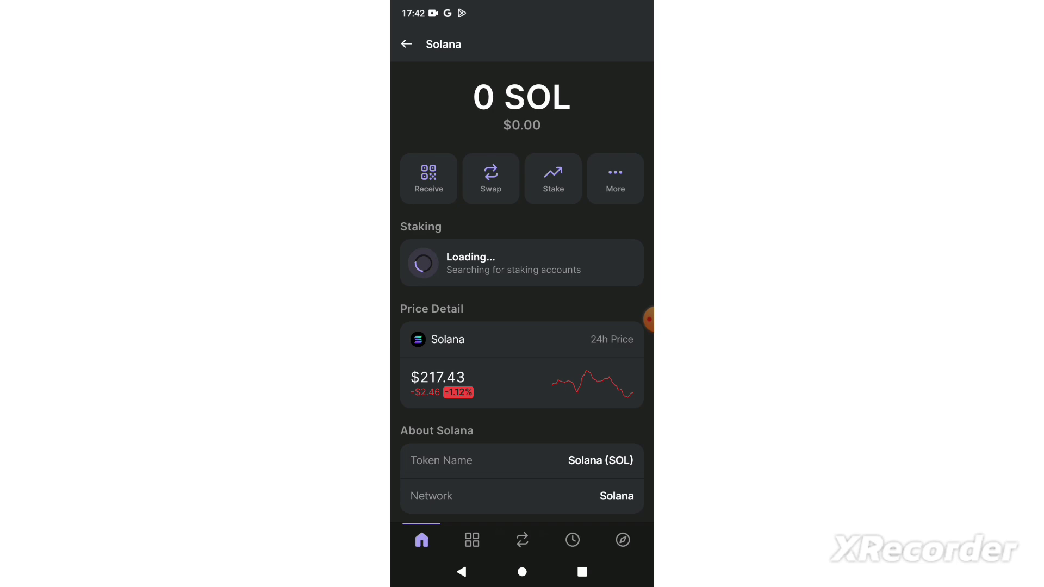
left_click(428, 179)
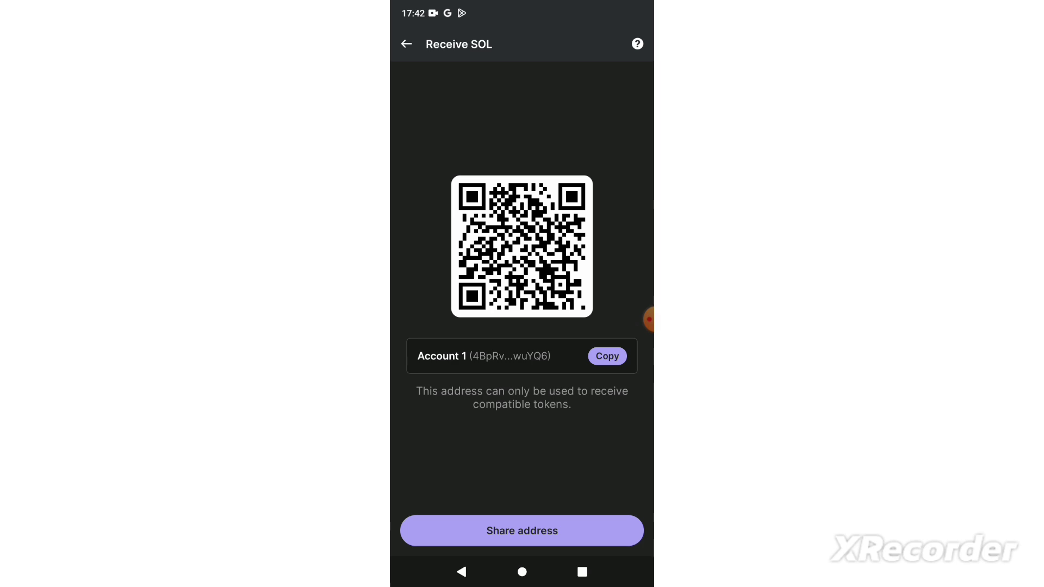
left_click(607, 356)
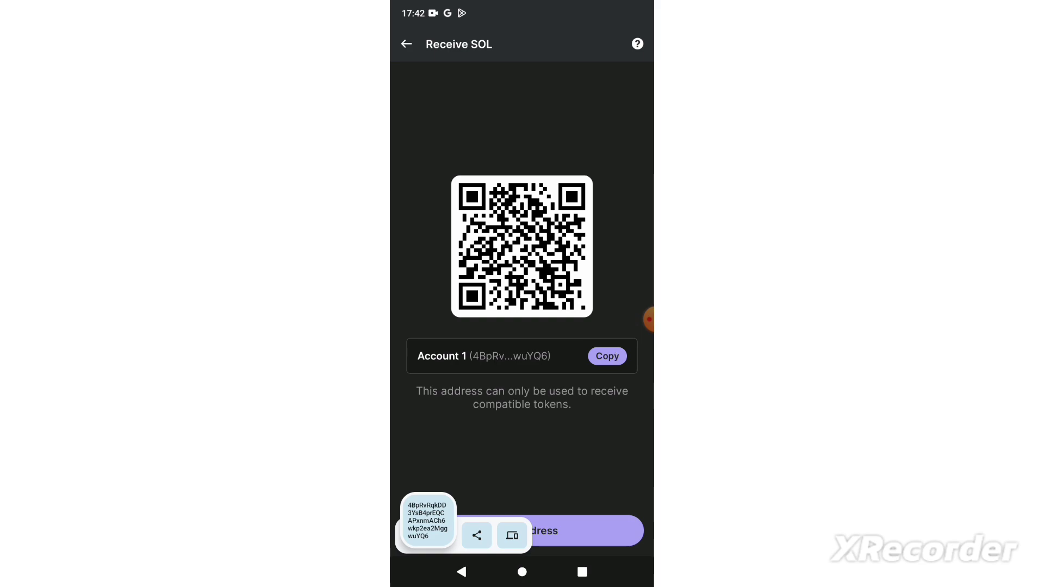
left_click(522, 572)
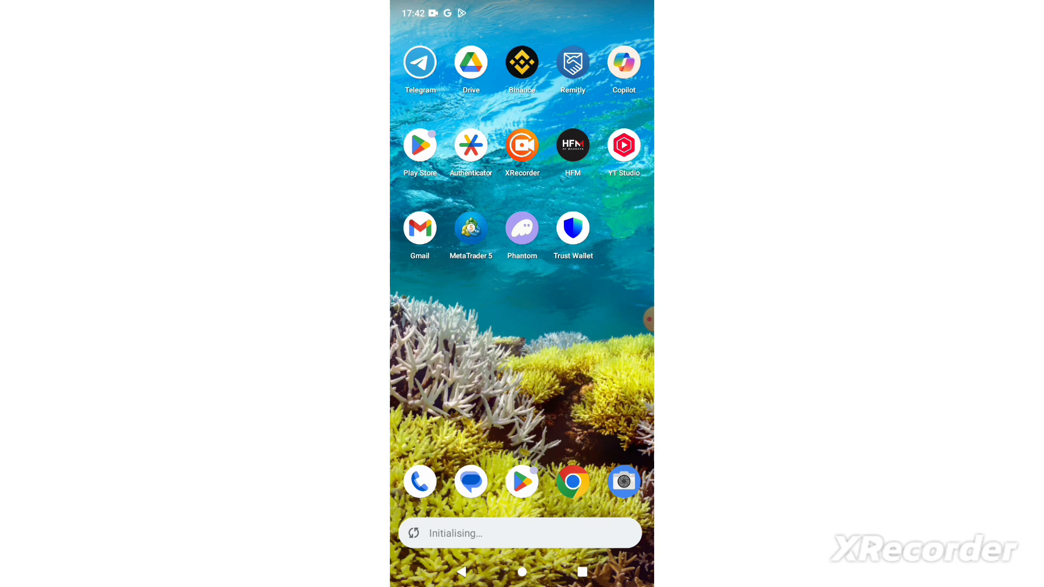
Launch Binance and show the Wallets overview with the SOL and TRX balances
left_click(522, 62)
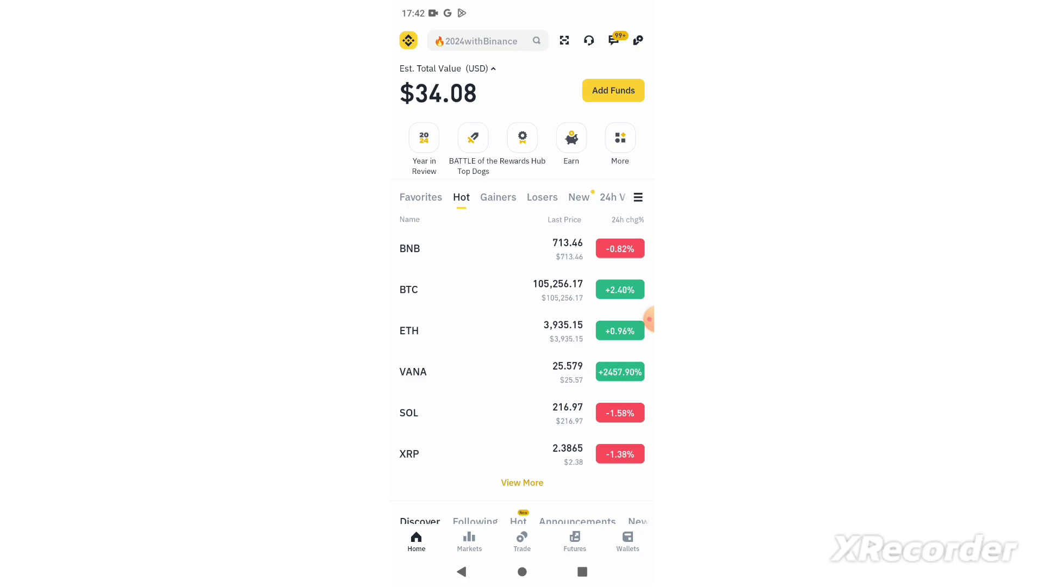
left_click(627, 542)
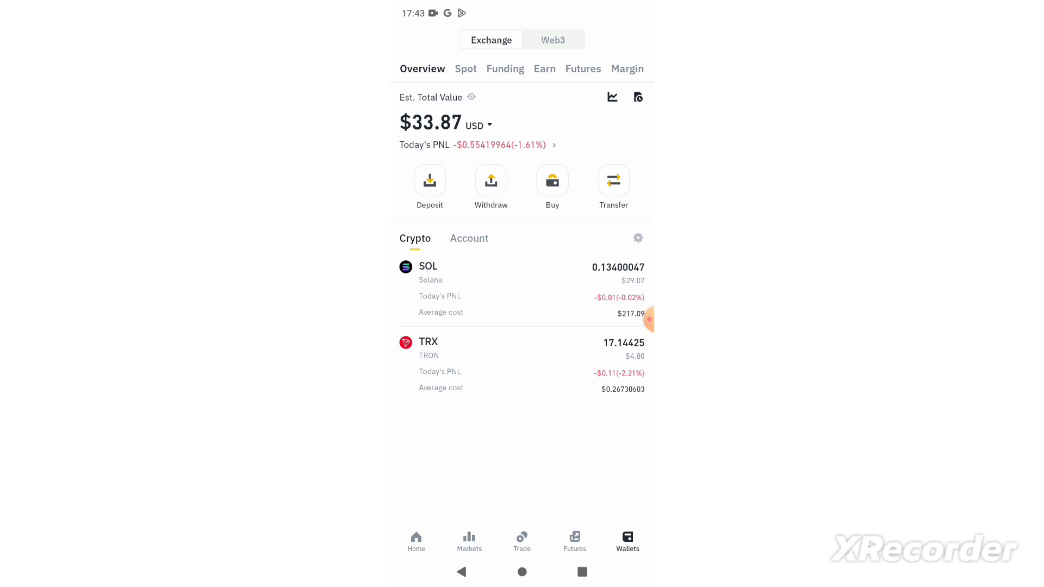
scroll(522, 326, "down", 2)
scroll(522, 326, "up", 2)
Start a crypto withdrawal from the Binance wallet overview
left_click(638, 238)
left_click(491, 188)
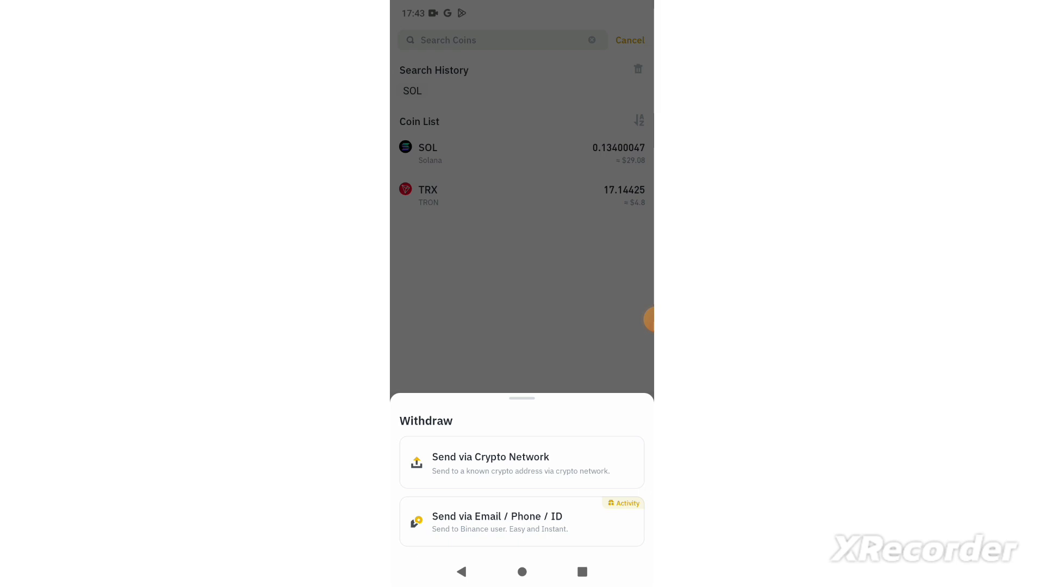
Choose Send via Crypto Network and paste the copied Phantom address
left_click(490, 462)
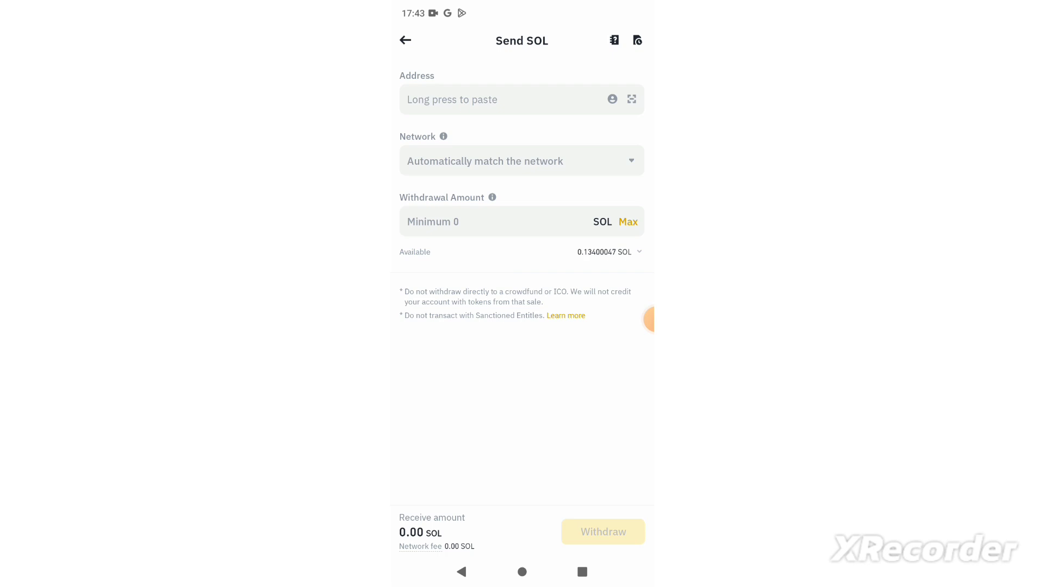
left_click(490, 99)
left_click(422, 70)
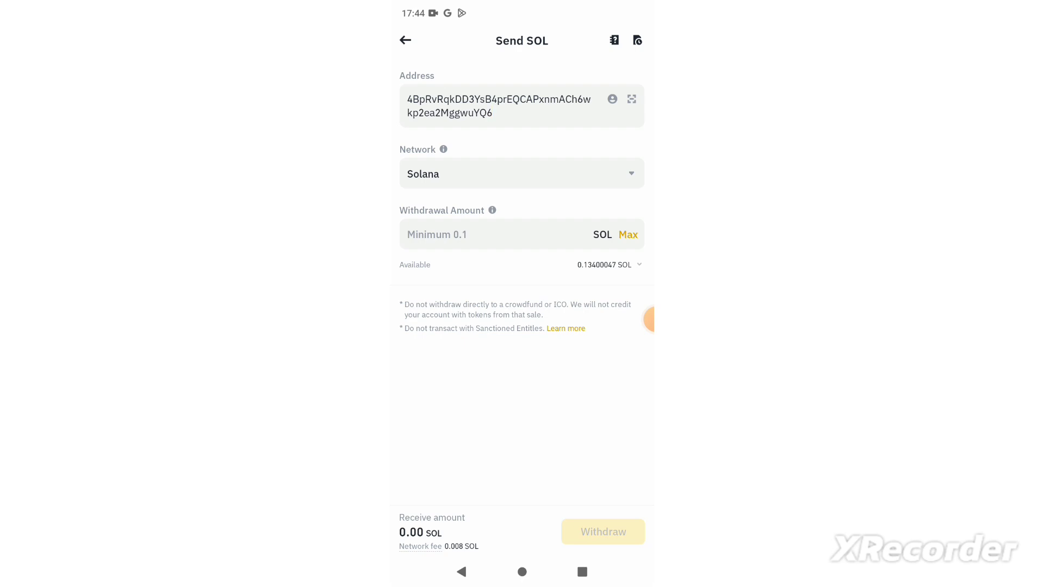
Enter 0.25 SOL as the withdrawal amount in the Send SOL form
left_click(489, 234)
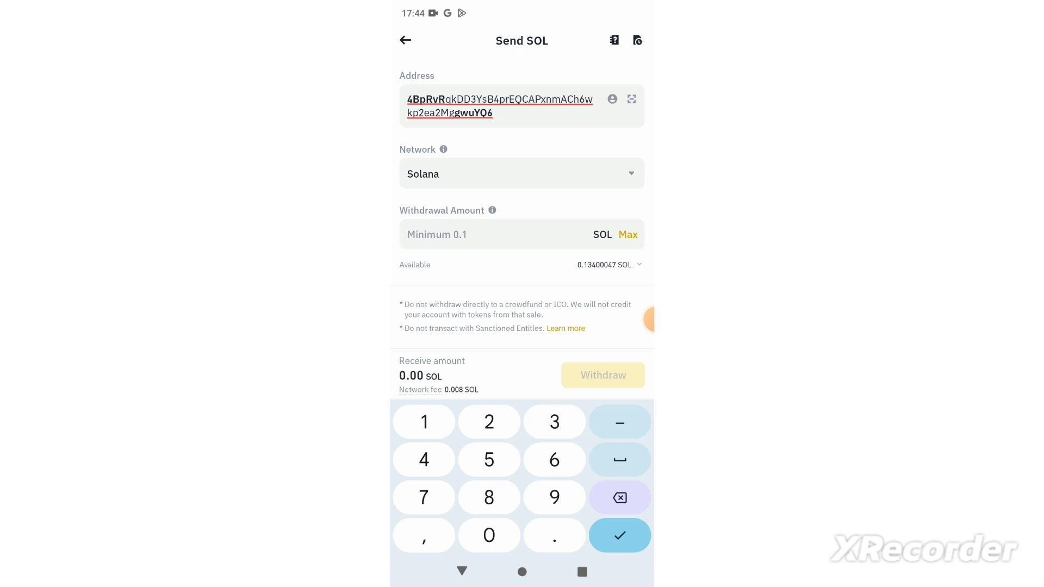
type("0.2")
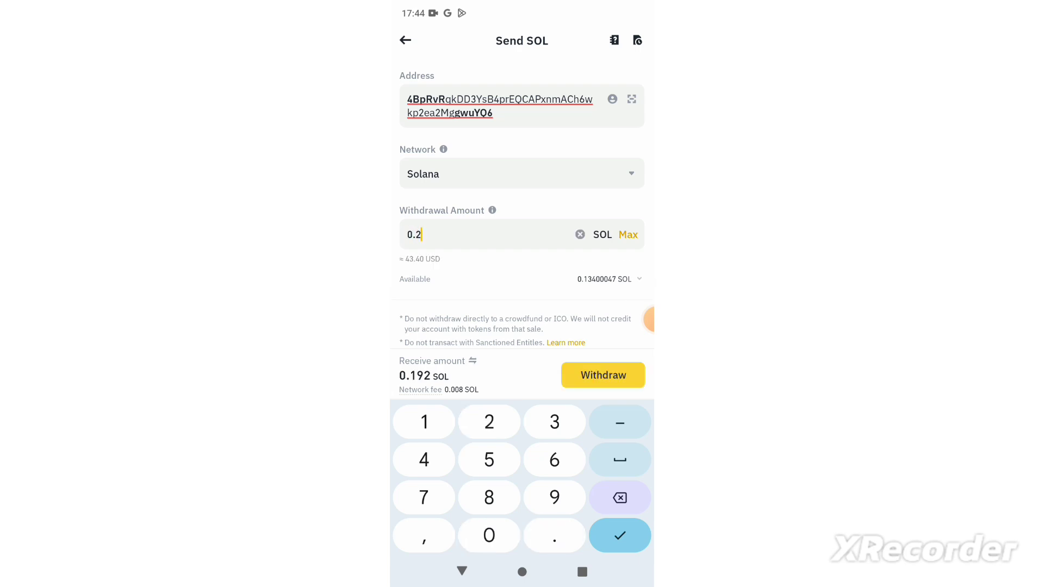
type("5")
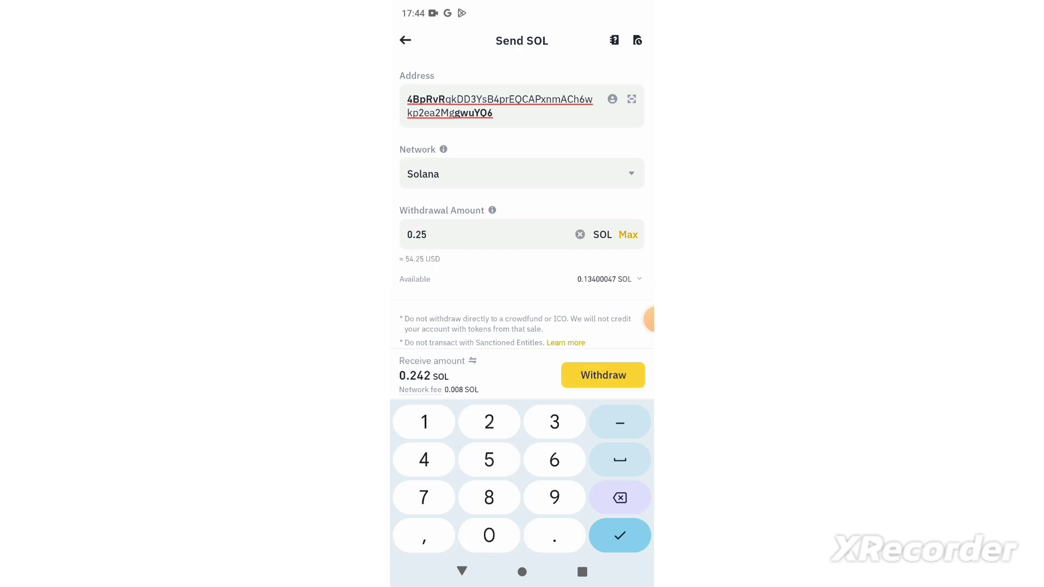